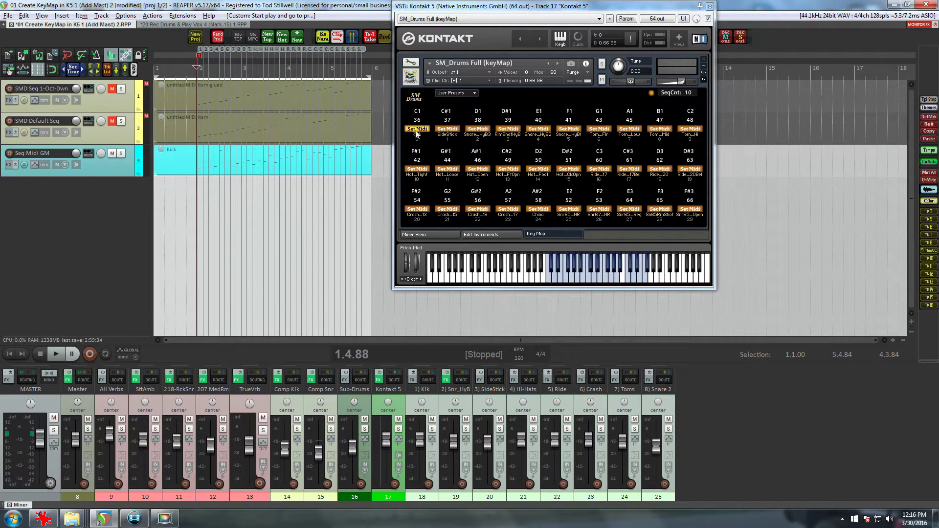
# Step: Move the Kick slot off C1 36 by learning G0 31, then editing its note number toward A0 33
pyautogui.click(416, 130)
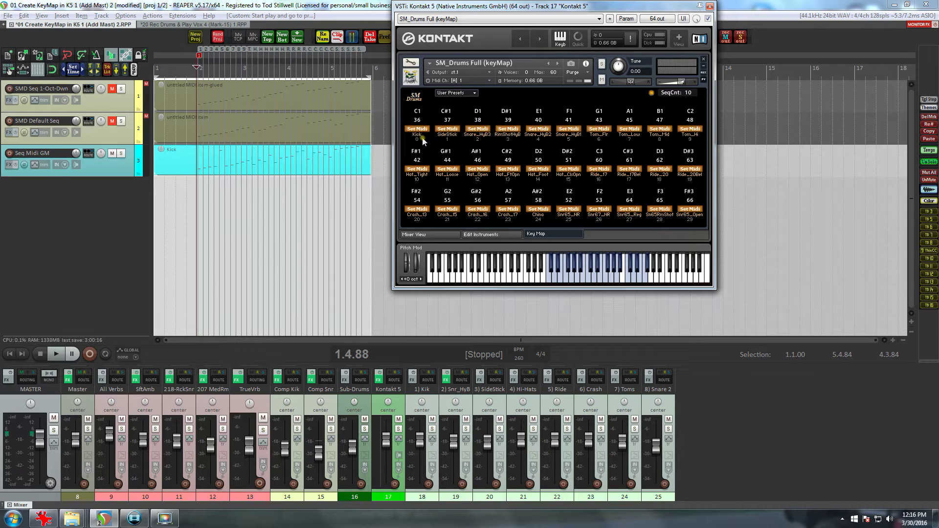
pyautogui.click(421, 130)
pyautogui.click(532, 278)
pyautogui.doubleClick(416, 121)
pyautogui.click(418, 130)
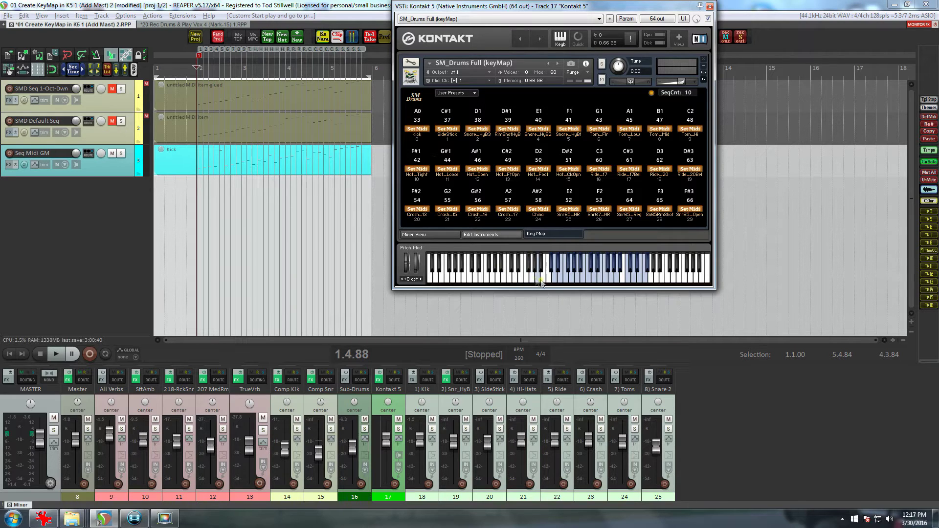
# Step: Rename the Kick slot's note to b0 (B0 35) and audition it
pyautogui.click(537, 280)
pyautogui.click(418, 112)
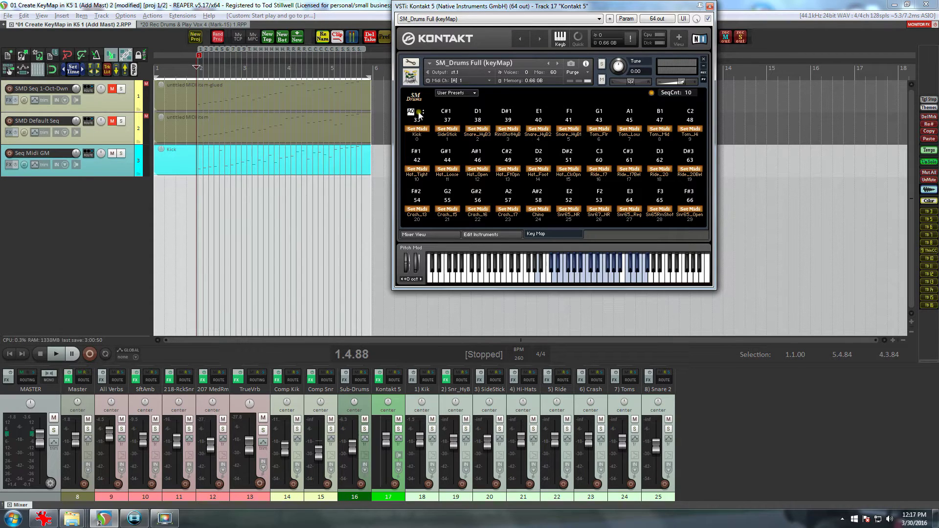
pyautogui.write('b0')
pyautogui.press('Return')
pyautogui.click(542, 269)
# Step: Raise the Kick slot's note back to C1 36 and audition it
pyautogui.click(423, 113)
pyautogui.click(424, 116)
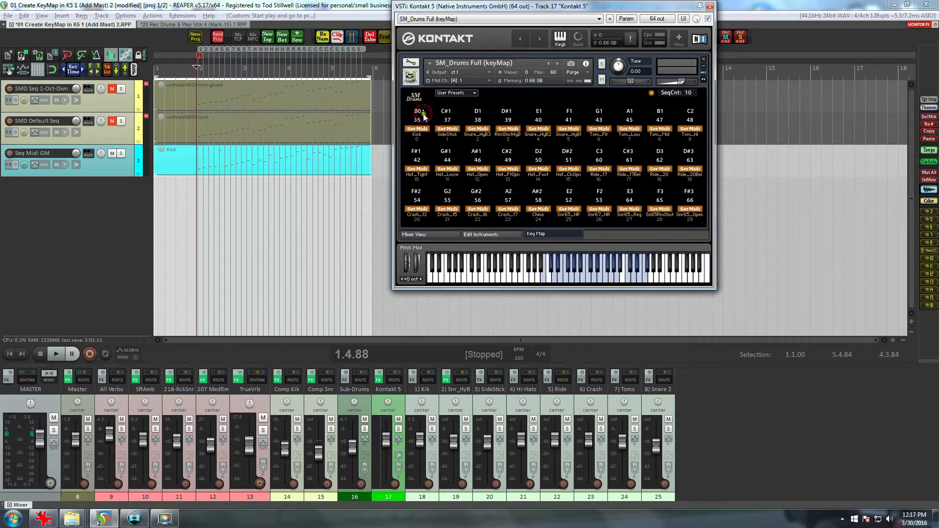
pyautogui.moveTo(423, 117); pyautogui.dragTo(425, 114)
pyautogui.click(425, 113)
pyautogui.click(424, 113)
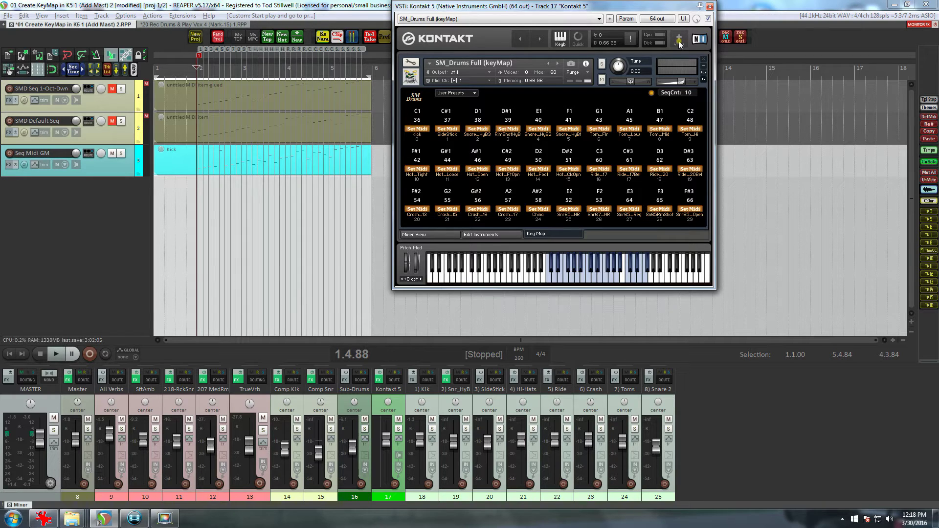
# Step: Switch to the full Multi Rack view, shorten the window to about half height, and show the info pane
pyautogui.click(679, 41)
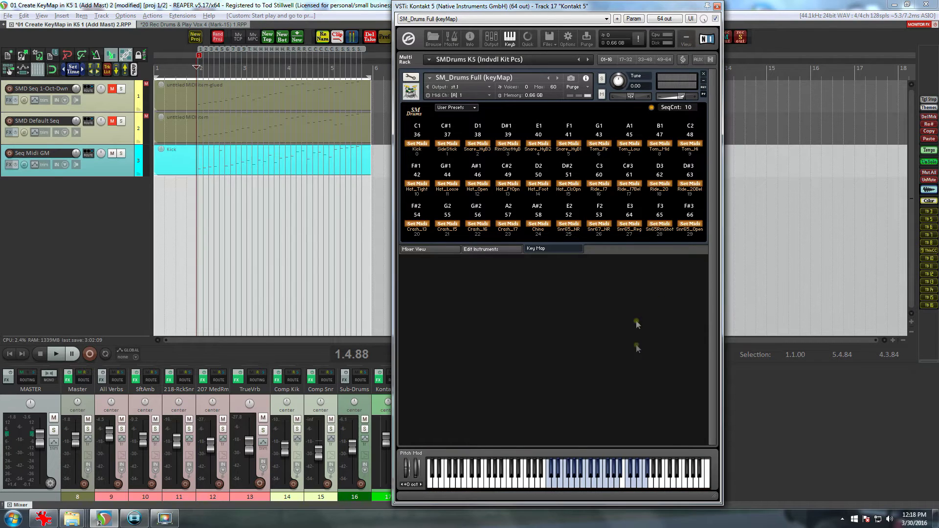
pyautogui.moveTo(716, 498); pyautogui.dragTo(714, 338)
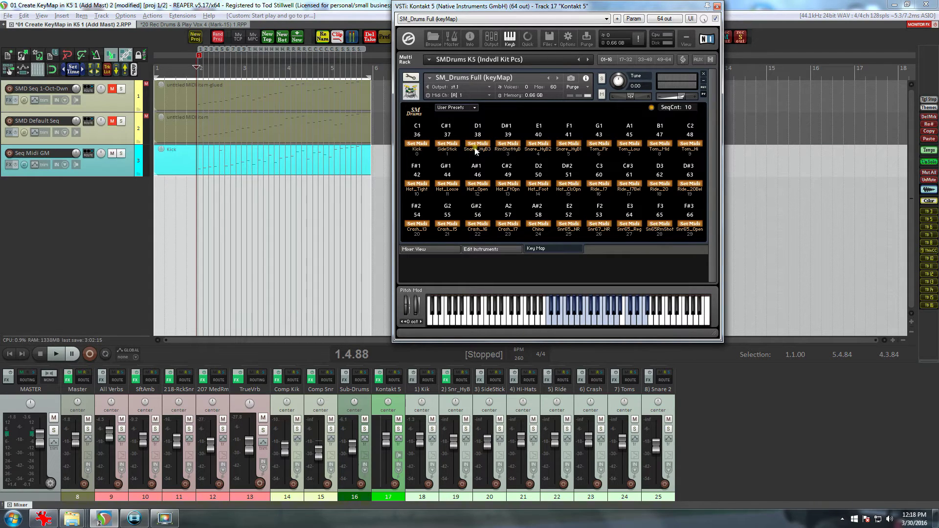
pyautogui.click(470, 39)
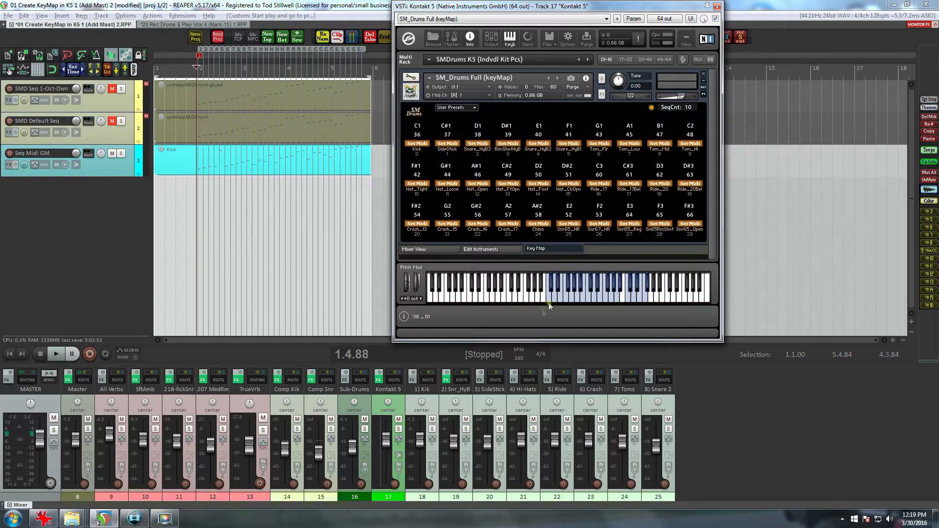
pyautogui.click(463, 108)
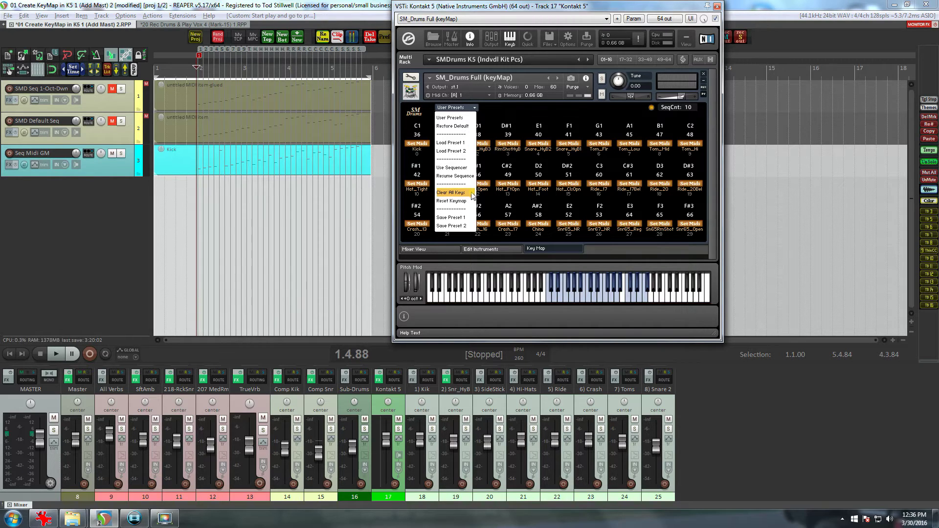
pyautogui.click(468, 202)
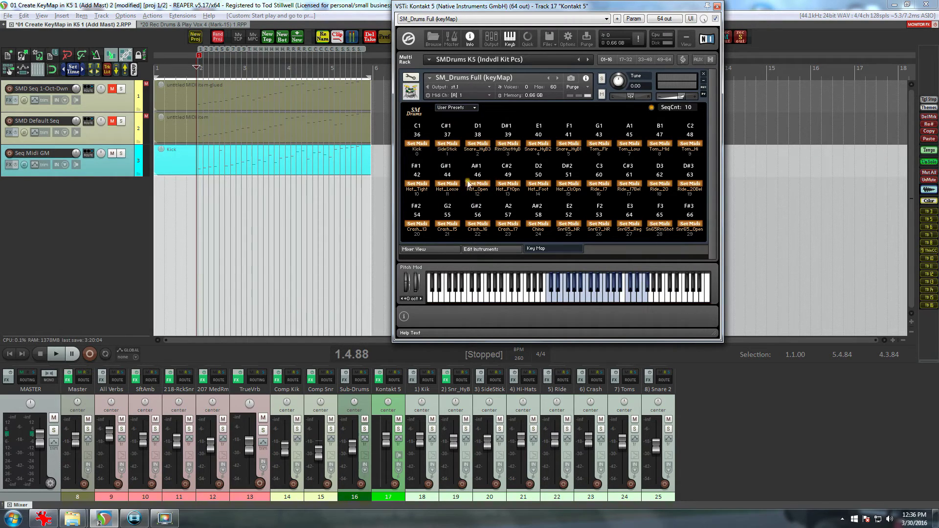
pyautogui.click(460, 108)
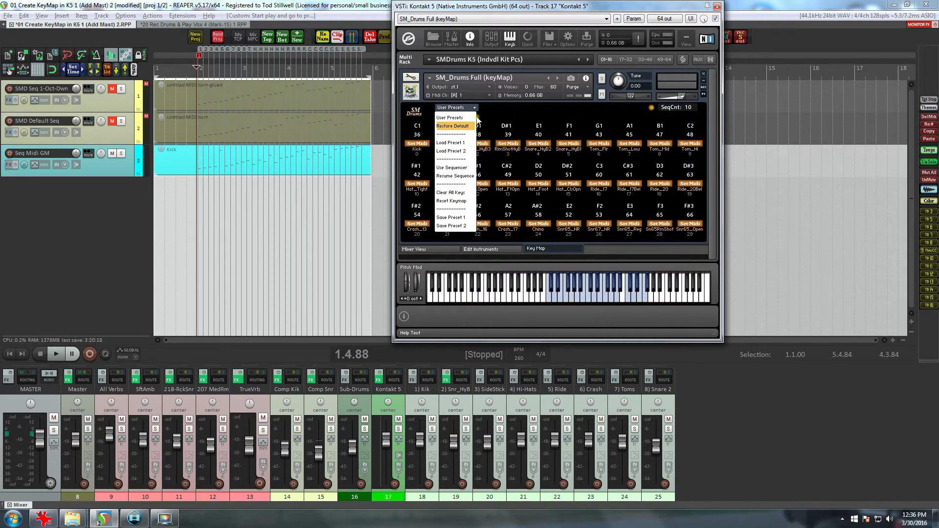
pyautogui.click(494, 112)
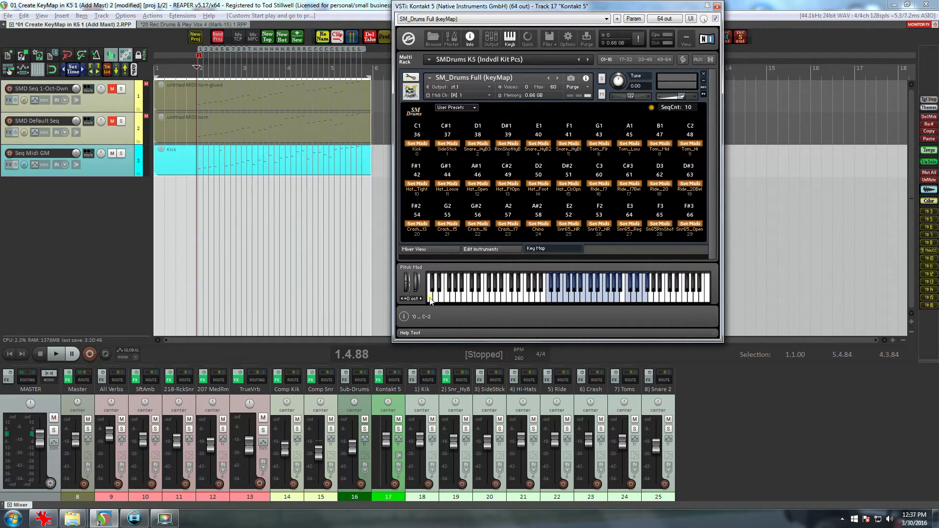
# Step: Shift the keyboard range, learn C0 24 for the Kick slot, and audition it
pyautogui.click(421, 299)
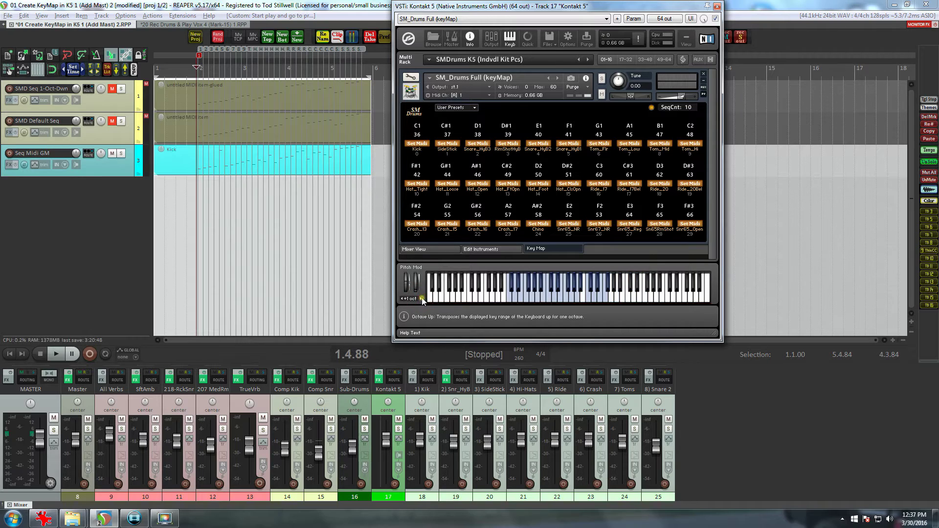
pyautogui.click(422, 298)
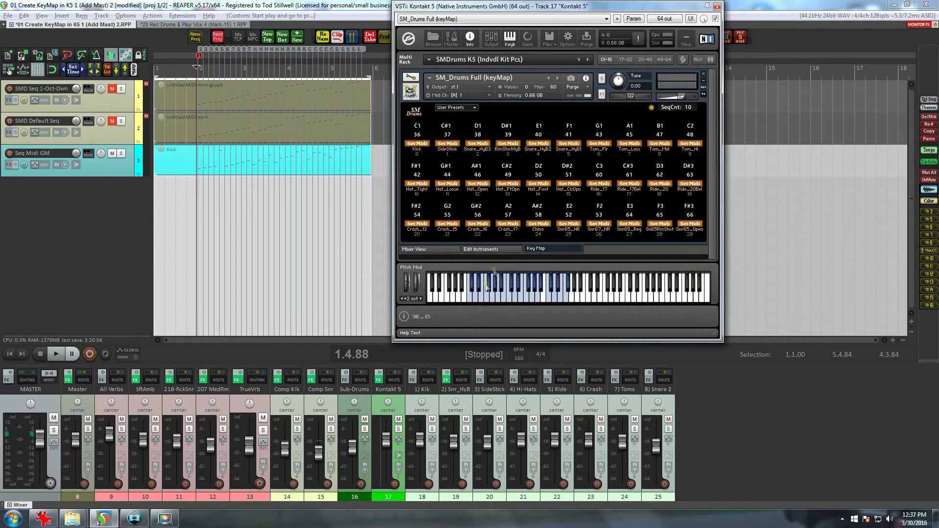
pyautogui.click(416, 144)
pyautogui.click(431, 299)
pyautogui.click(430, 299)
pyautogui.click(431, 296)
# Step: Learn C#0 25 for the SideStick sound and audition it
pyautogui.click(446, 145)
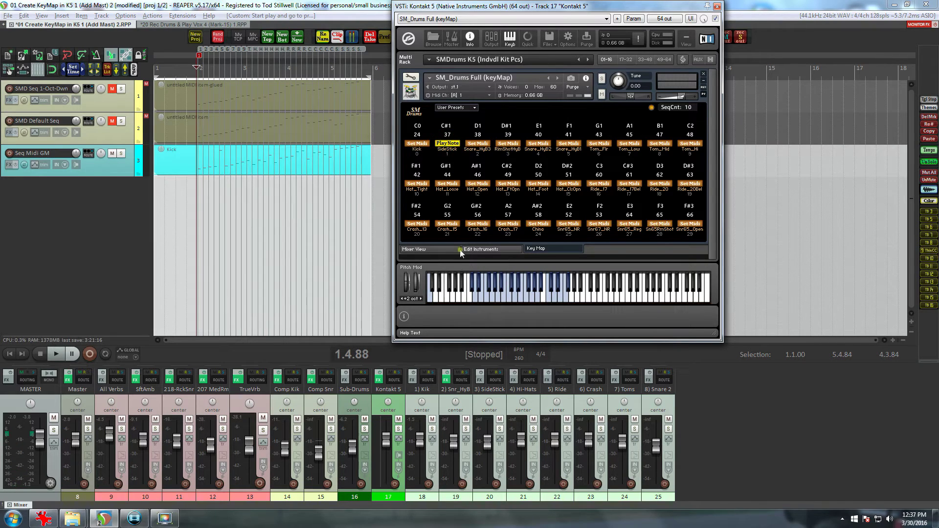
pyautogui.click(434, 288)
pyautogui.click(434, 287)
pyautogui.doubleClick(477, 135)
# Step: Set the third and fourth slots' note numbers to 26 and 27
pyautogui.write('26')
pyautogui.press('Return')
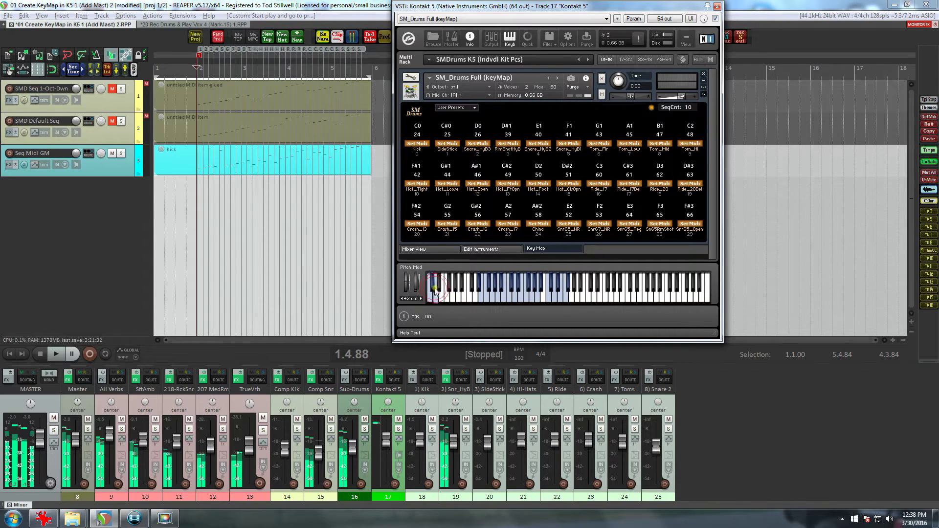
pyautogui.doubleClick(508, 135)
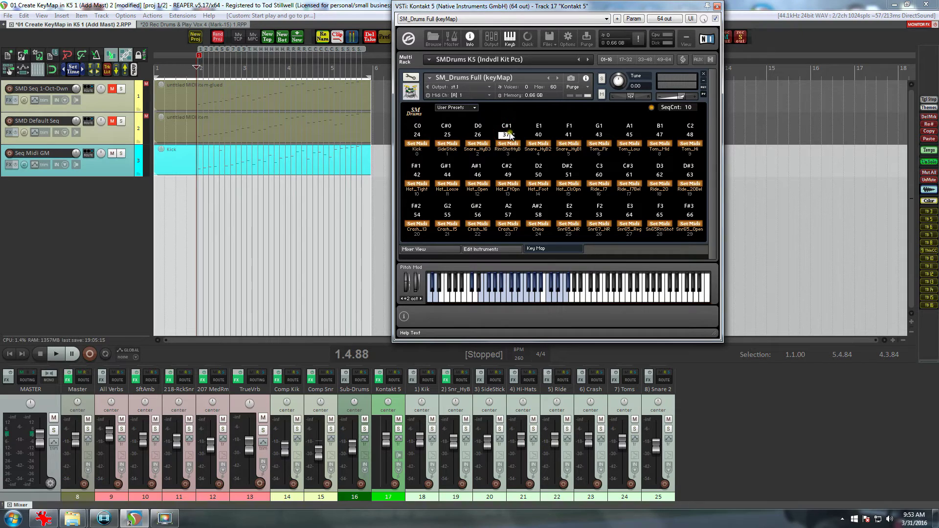
pyautogui.write('2')
pyautogui.press('Return')
# Step: Set the fifth and sixth pads to notes E0 (28) and F0 (29)
pyautogui.write('e0')
pyautogui.press('Return')
pyautogui.click(569, 127)
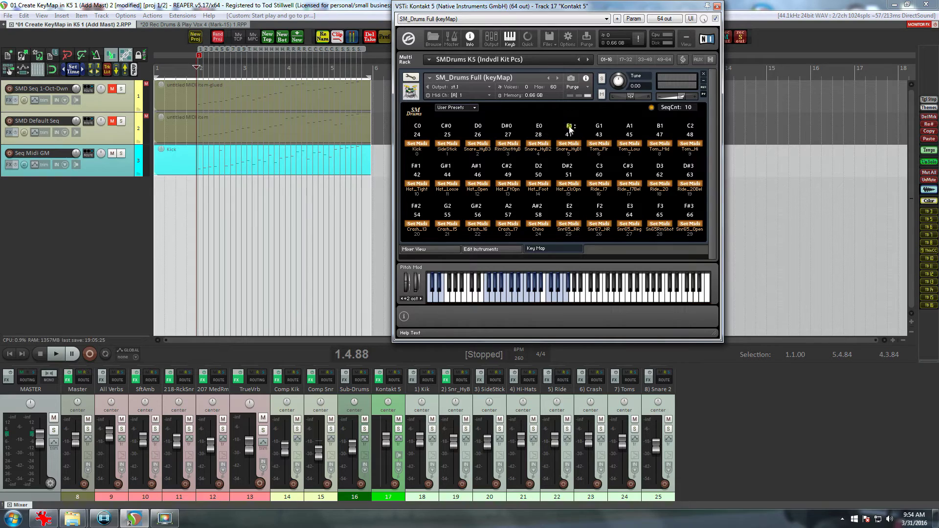
pyautogui.write('f0')
pyautogui.press('Return')
# Step: Choose Restore Default from User Presets and confirm with Yes
pyautogui.click(473, 107)
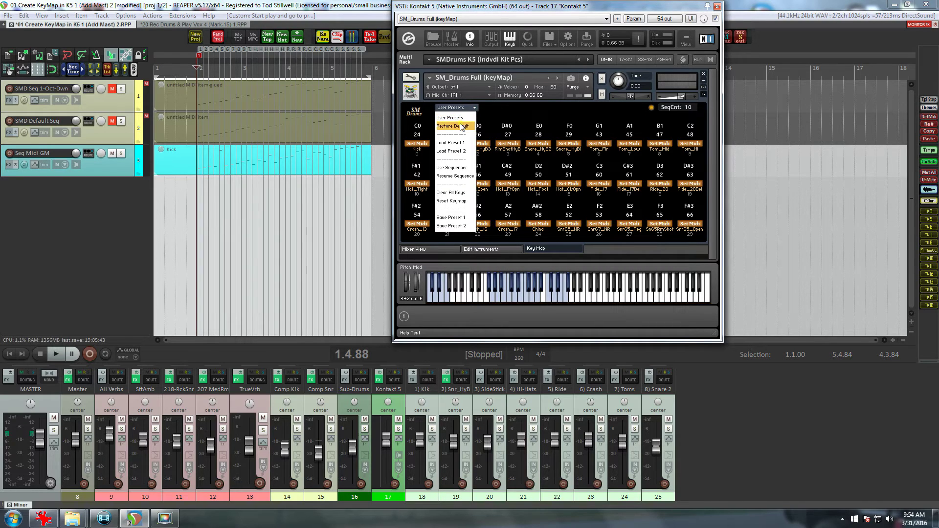
pyautogui.click(462, 126)
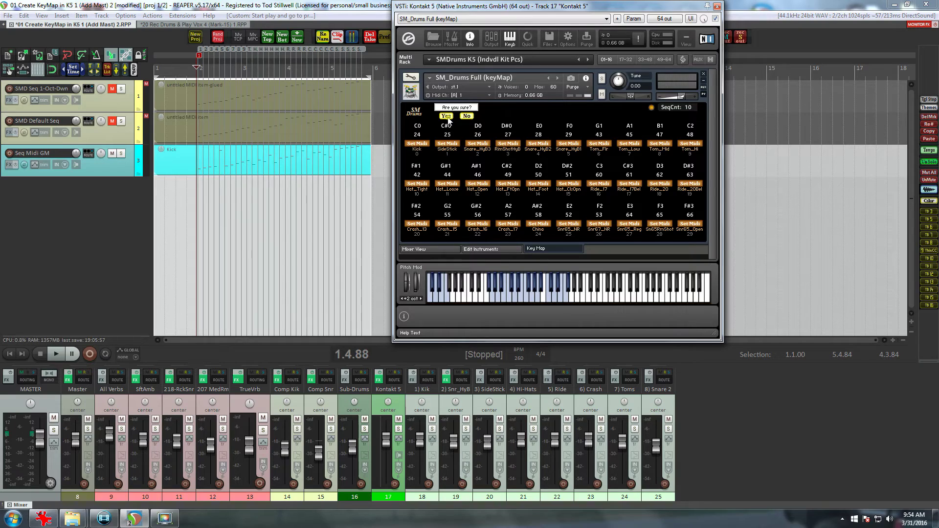
pyautogui.click(446, 117)
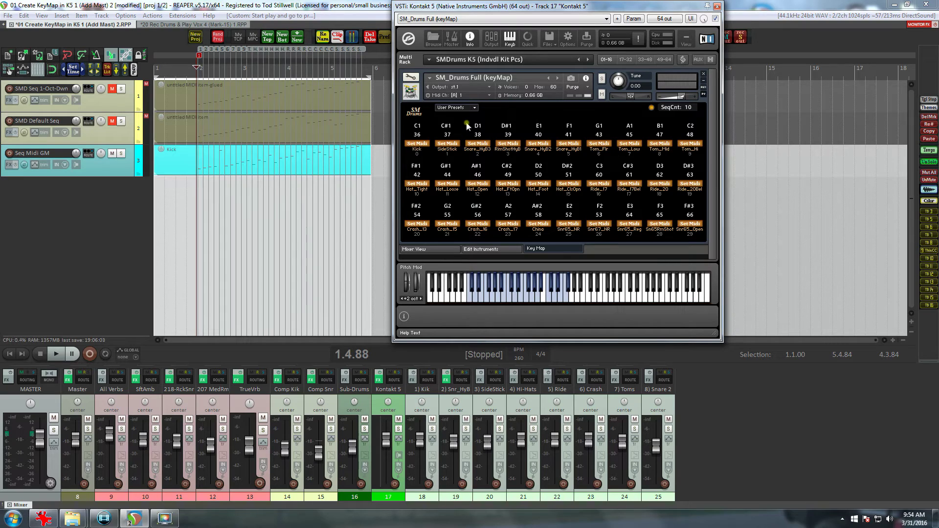
pyautogui.click(467, 108)
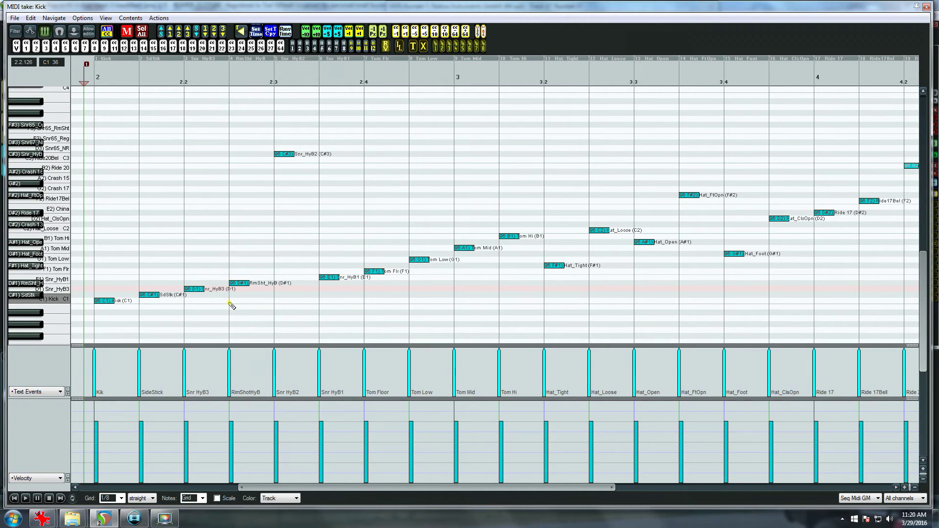
# Step: Zoom in and scroll the Kick take to its opening notes in bar 2
pyautogui.scroll(3, 232, 304)
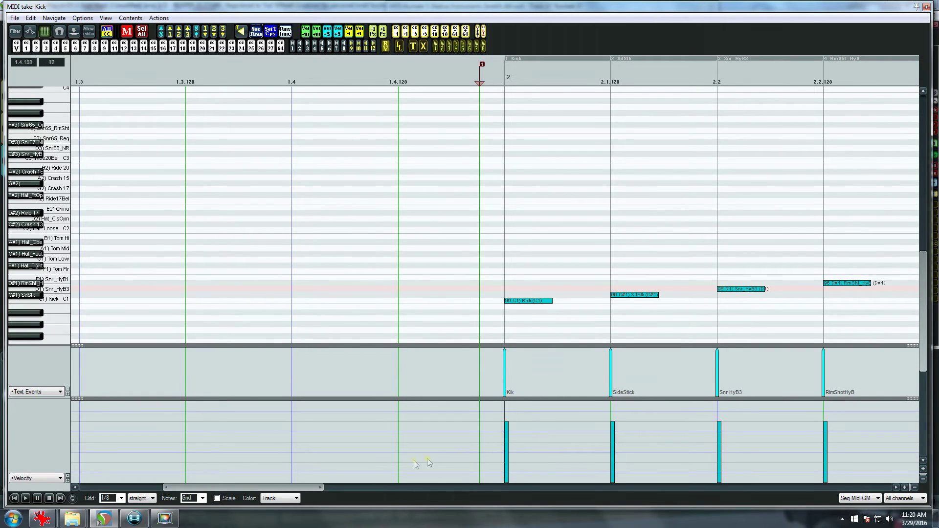
pyautogui.moveTo(310, 487); pyautogui.dragTo(369, 484)
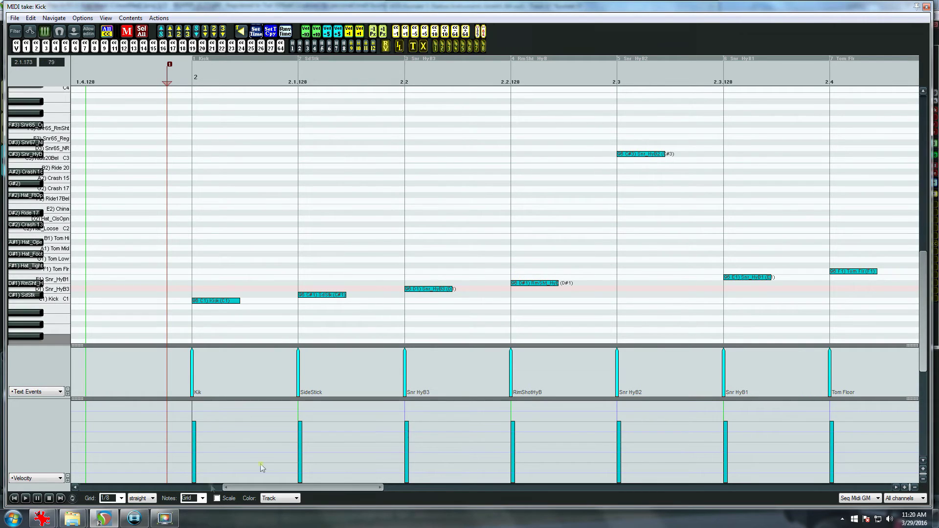
# Step: Change the MIDI editor's grid size to 1/16
pyautogui.click(121, 498)
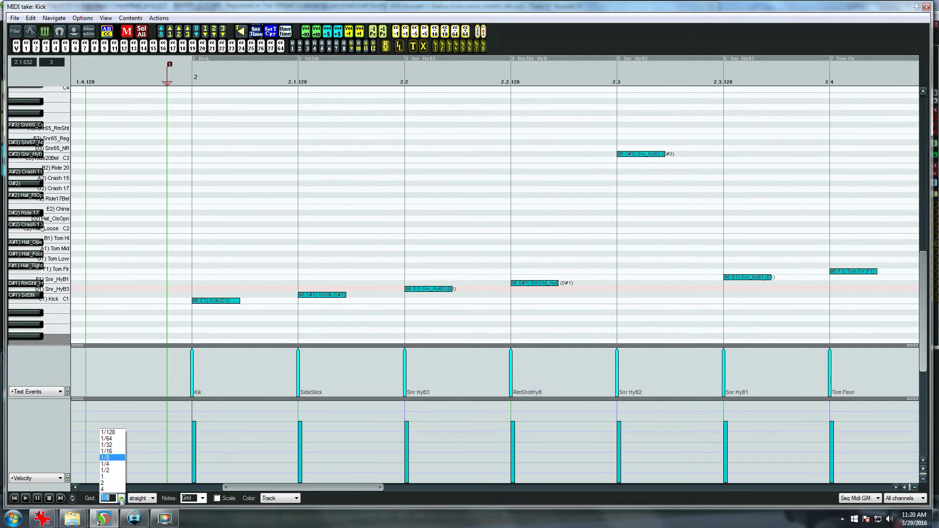
pyautogui.click(106, 450)
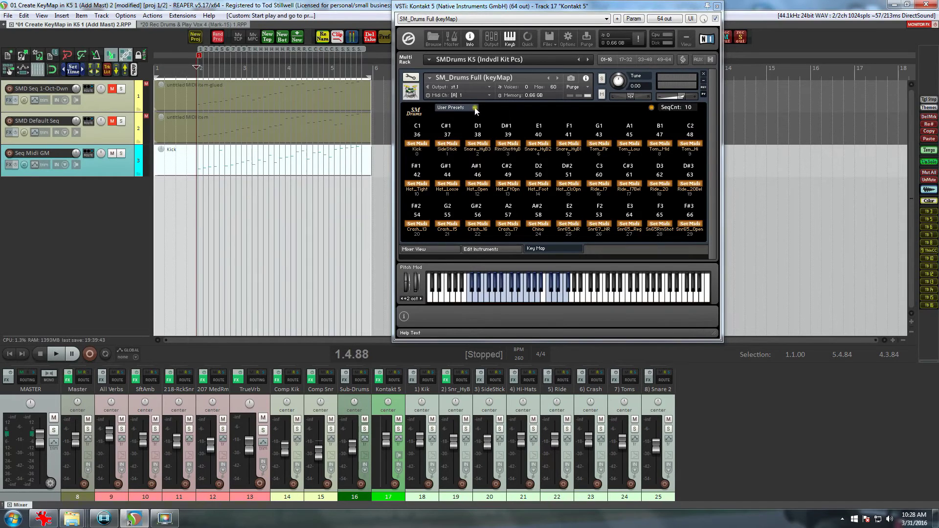
# Step: Start Use Sequencer from User Presets, then stop it and restore the previous keys
pyautogui.click(474, 112)
pyautogui.click(454, 169)
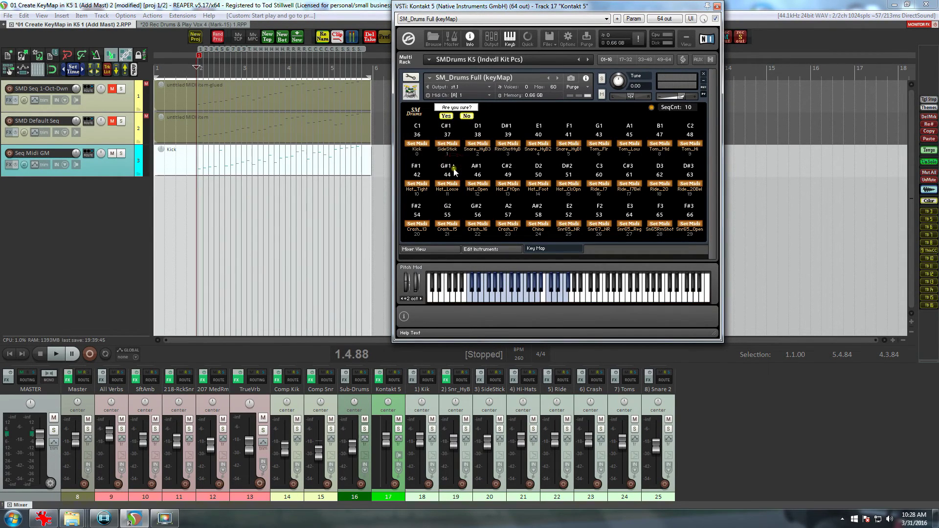
pyautogui.click(445, 117)
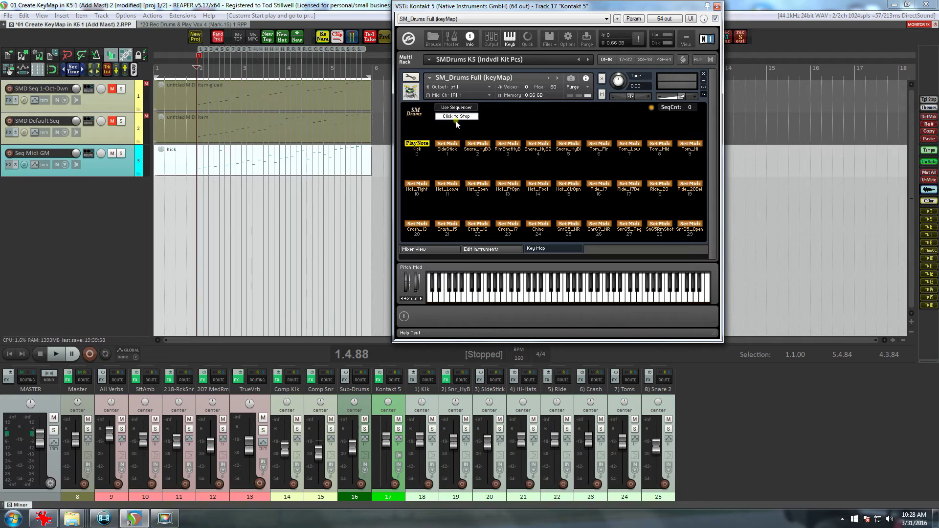
pyautogui.click(456, 117)
pyautogui.click(446, 117)
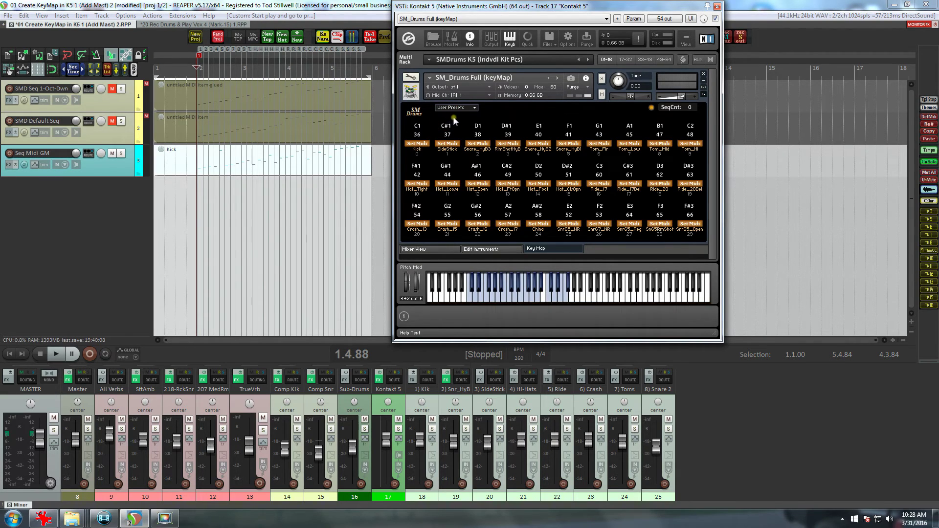
# Step: Relearn the key map via Use Sequencer during MIDI playback (29 notes), then replay to test
pyautogui.click(467, 108)
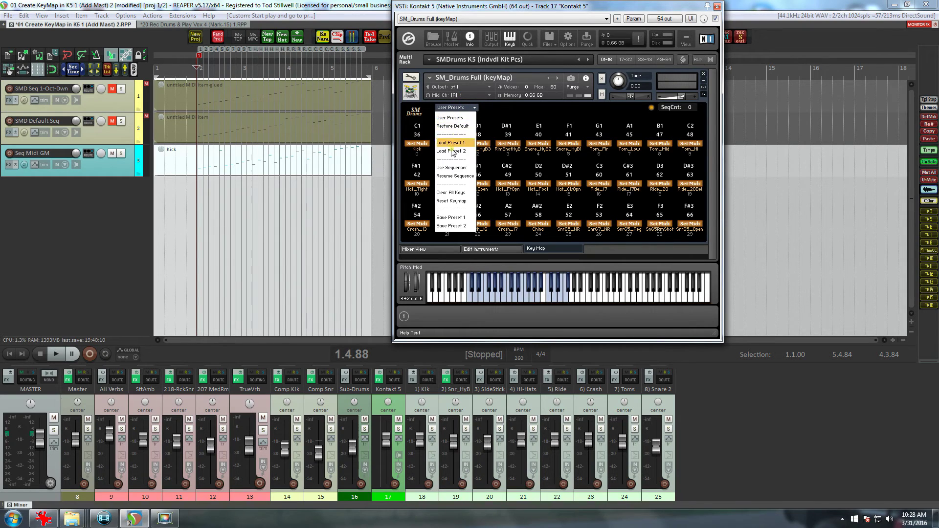
pyautogui.click(448, 168)
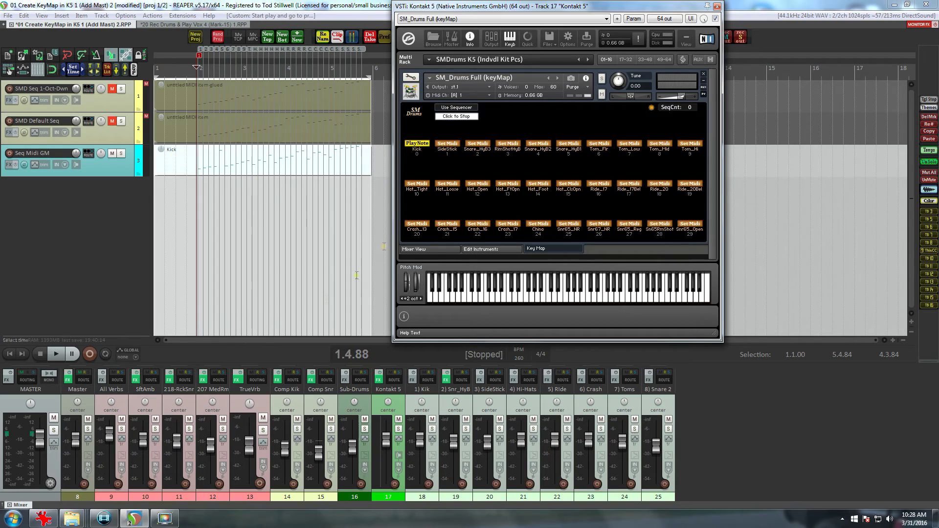
pyautogui.click(57, 356)
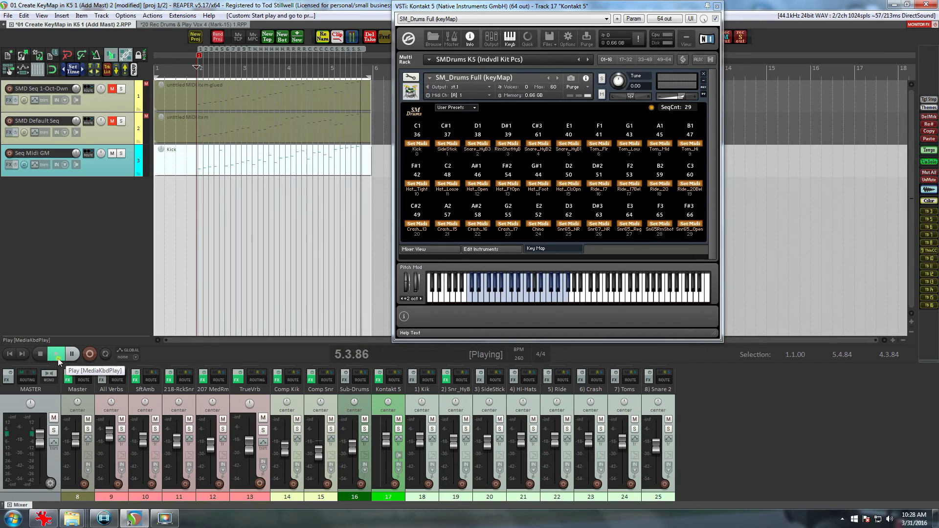
pyautogui.click(57, 356)
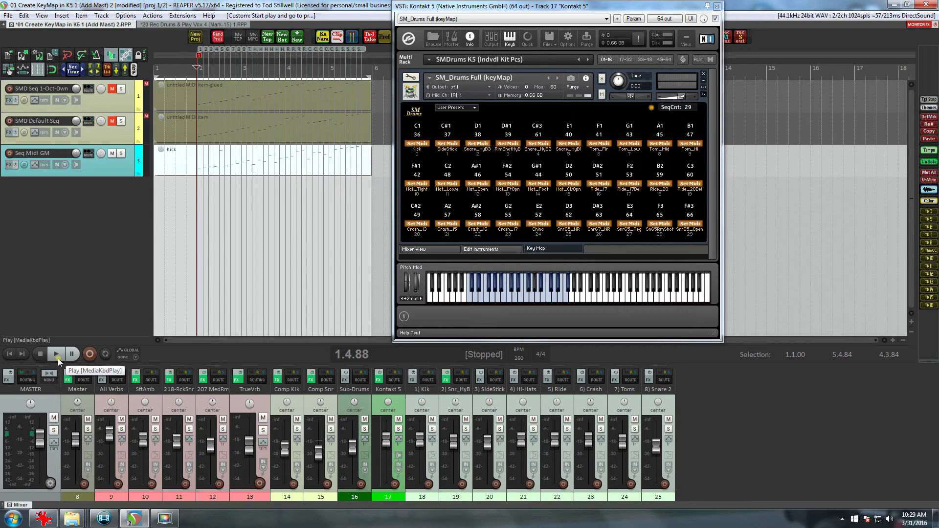
pyautogui.click(57, 355)
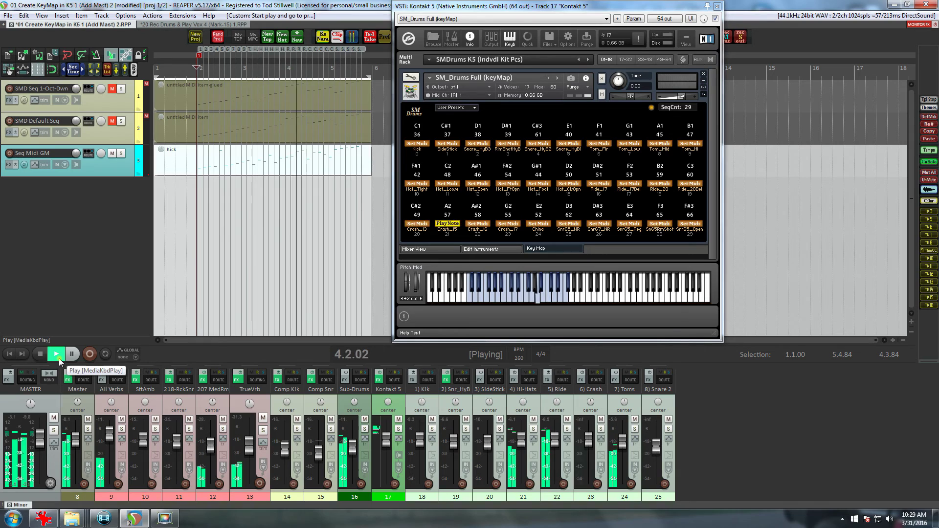
pyautogui.press('space')
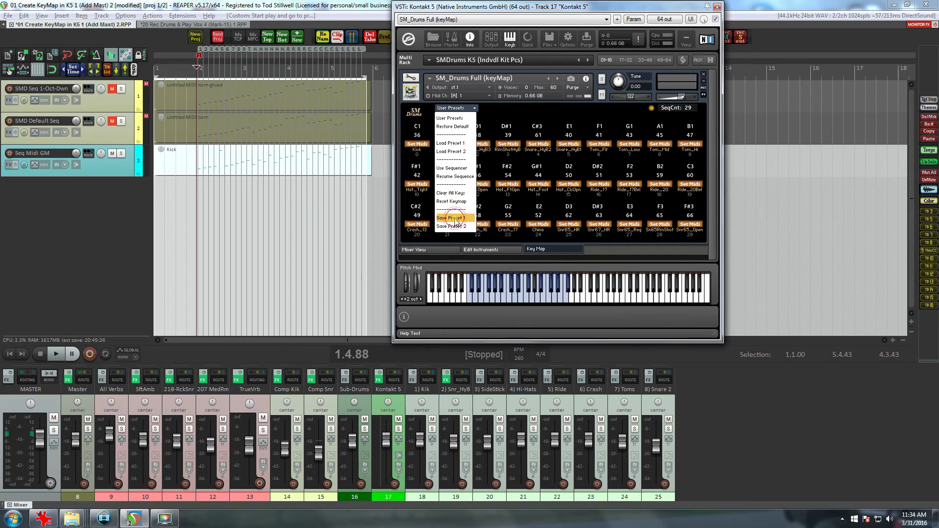
# Step: Save the reprogrammed key map as Preset 1, then restore the default map (Kick on C1 to F#3)
pyautogui.click(455, 219)
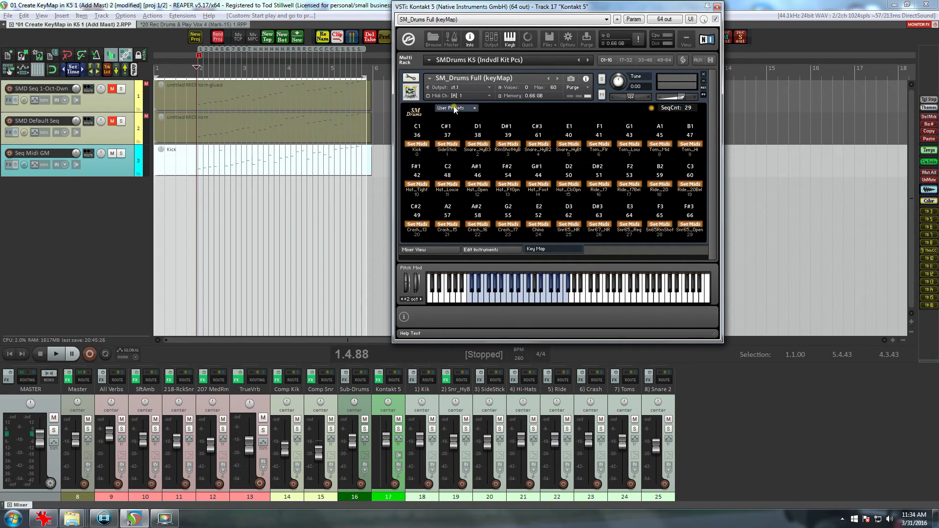
pyautogui.click(454, 108)
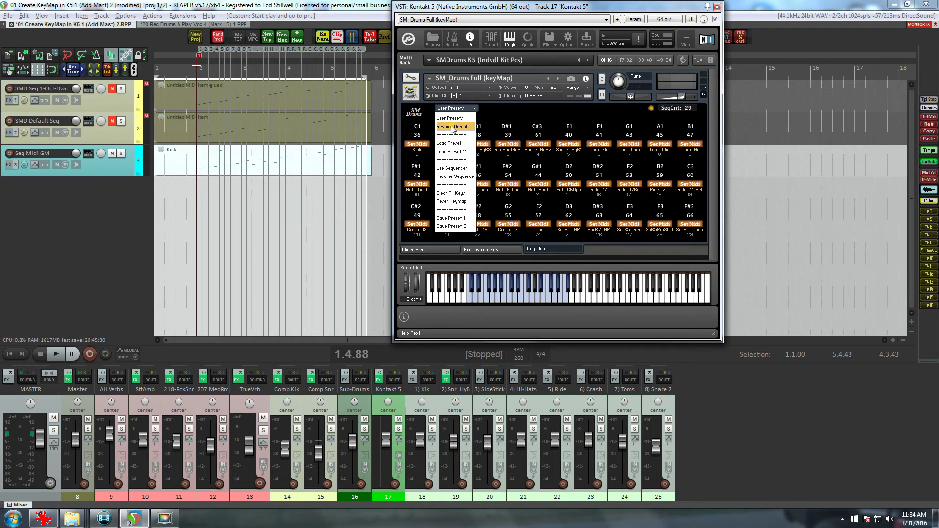
pyautogui.click(452, 127)
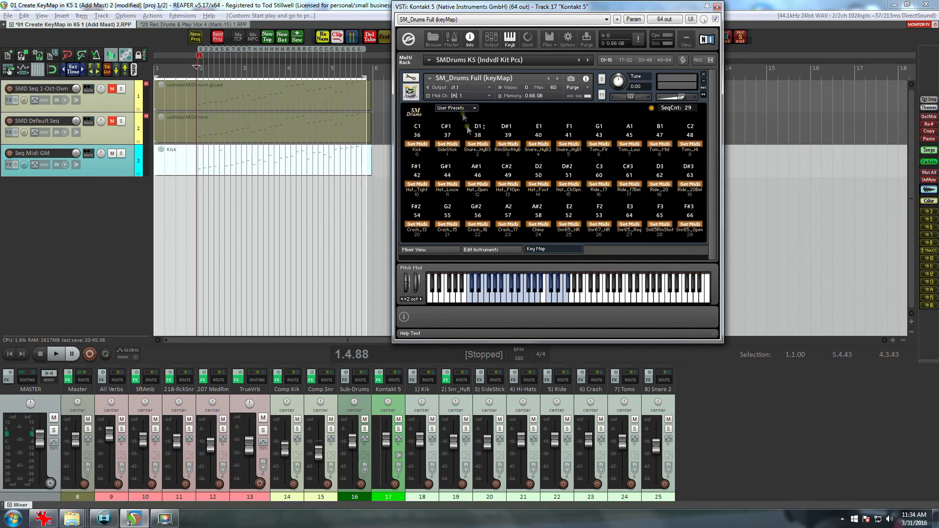
pyautogui.click(458, 108)
# Step: Resume the sequence, reset SeqCnt to 0 at Kick, and clear Snare_HyB2's note
pyautogui.click(455, 177)
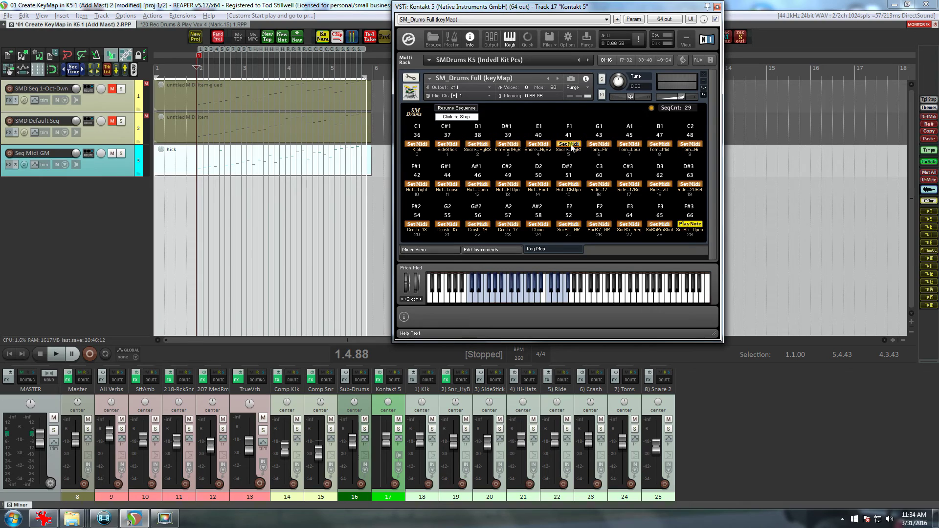
pyautogui.click(651, 108)
pyautogui.click(538, 144)
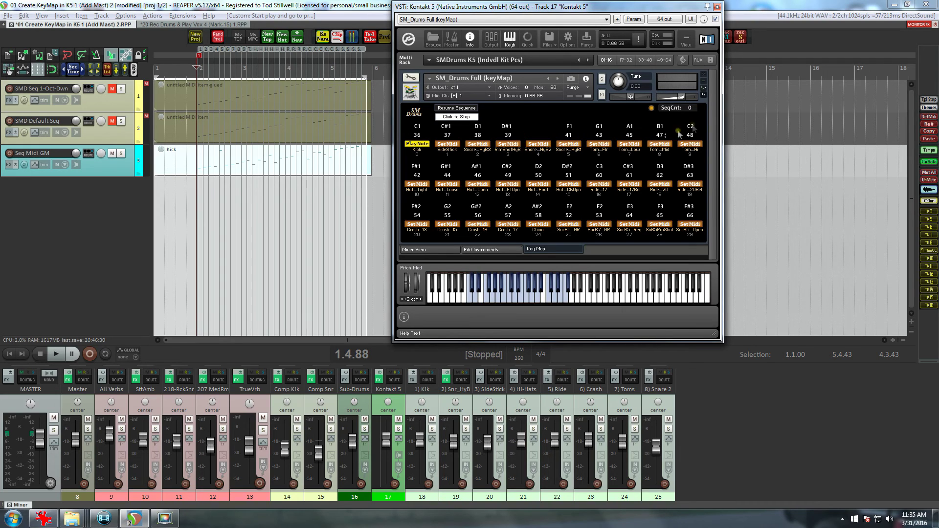
# Step: Advance the sequence to Snare_HyB1 and assign E1, F1, G1, A1 and B1 to five slots
pyautogui.click(695, 107)
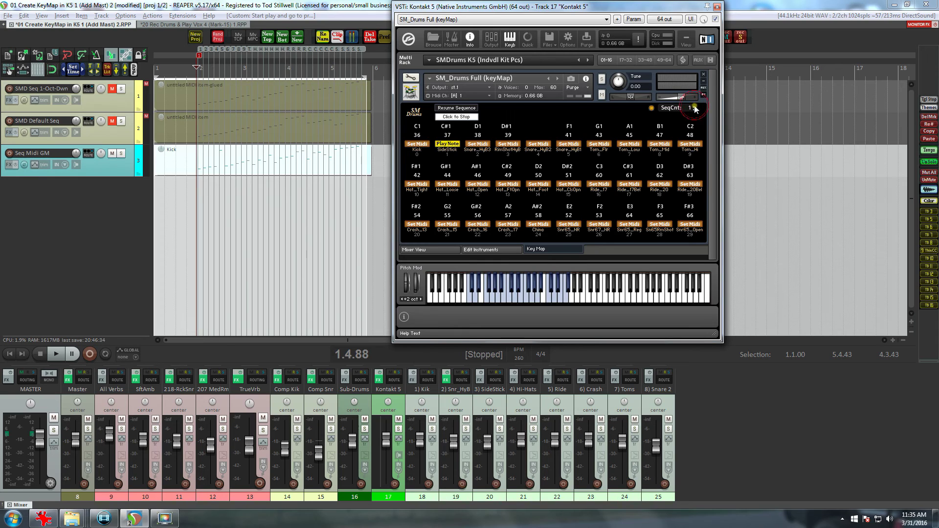
pyautogui.click(695, 107)
pyautogui.click(481, 298)
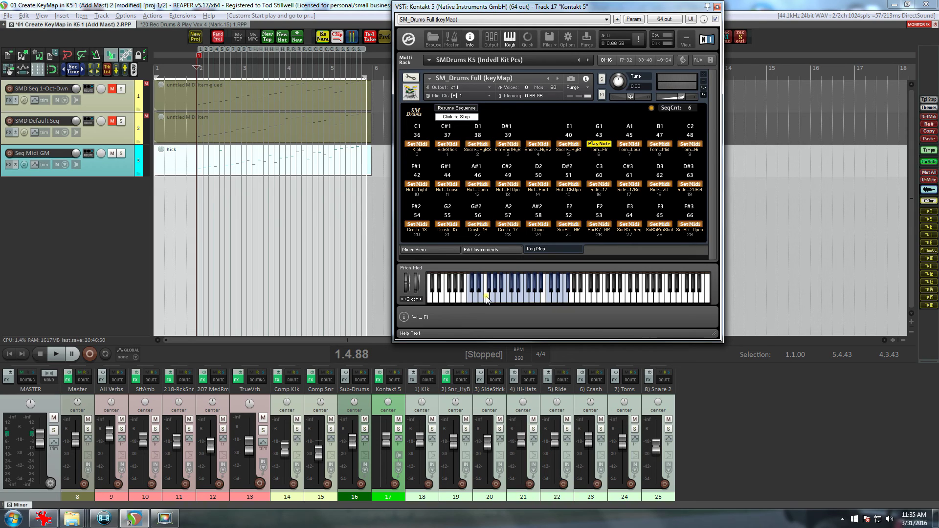
pyautogui.click(487, 298)
pyautogui.click(493, 299)
pyautogui.click(499, 299)
pyautogui.click(505, 298)
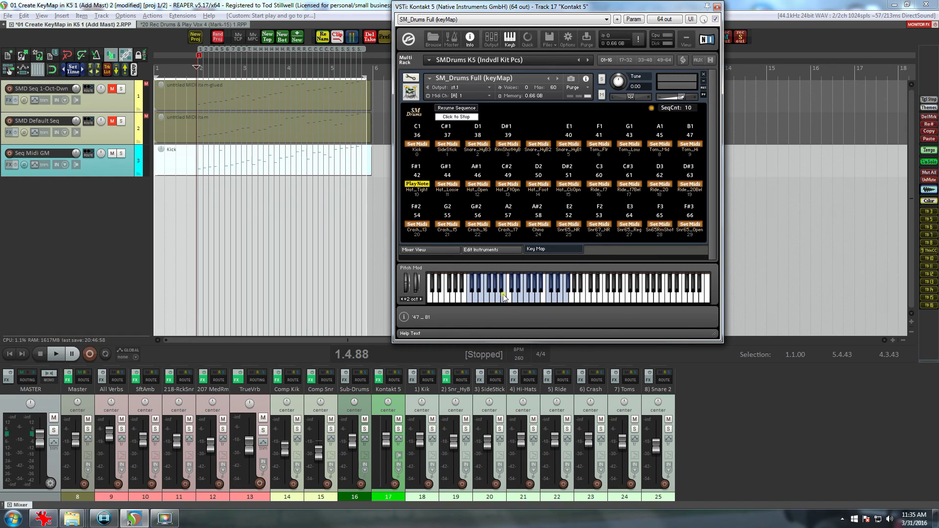
# Step: Stop the sequence, clear all key assignments, and resume the sequence from Kick
pyautogui.click(458, 118)
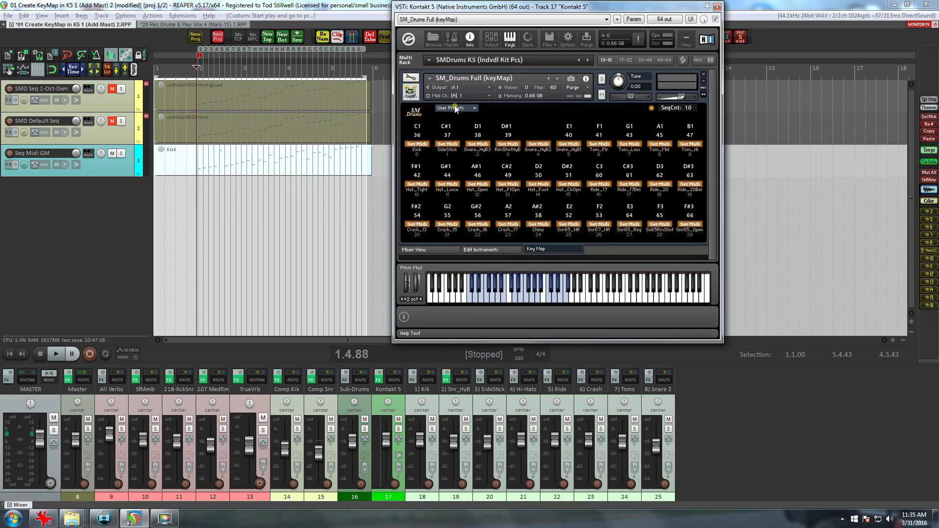
pyautogui.click(455, 108)
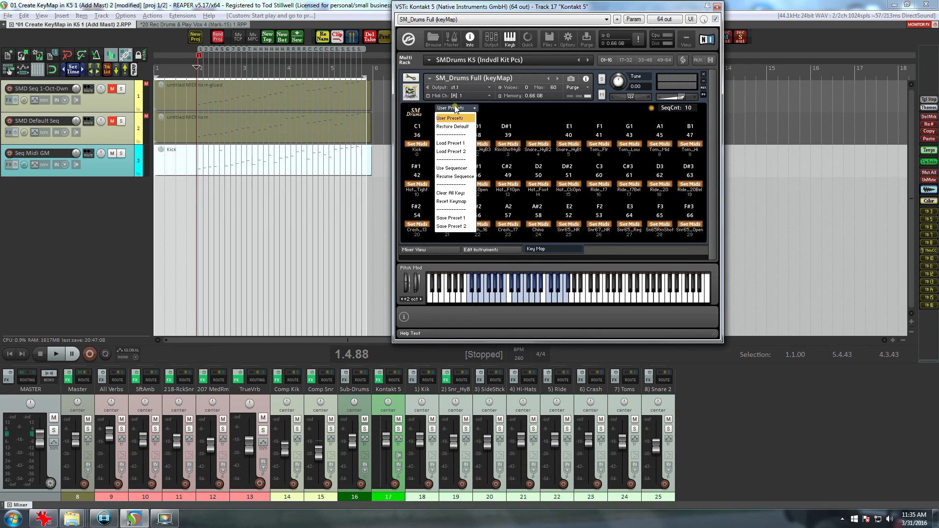
pyautogui.click(452, 193)
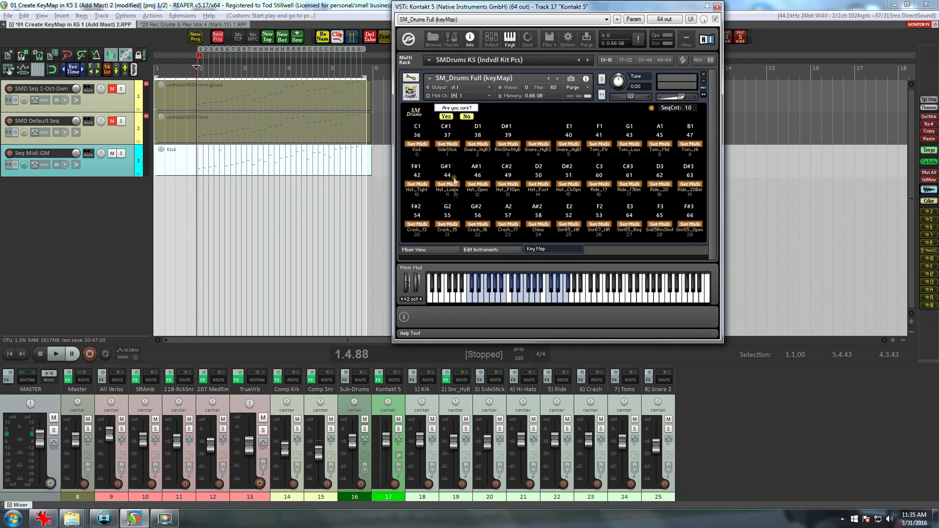
pyautogui.click(449, 116)
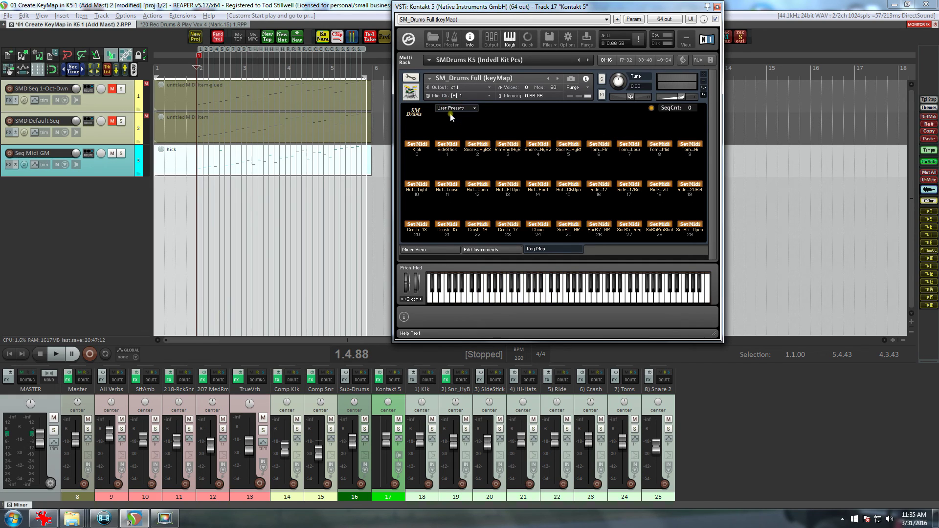
pyautogui.click(452, 108)
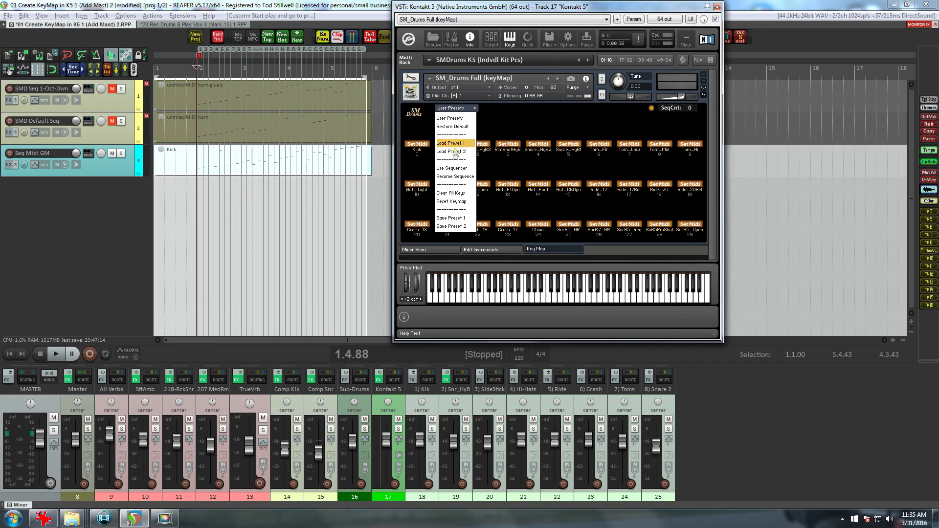
pyautogui.click(455, 177)
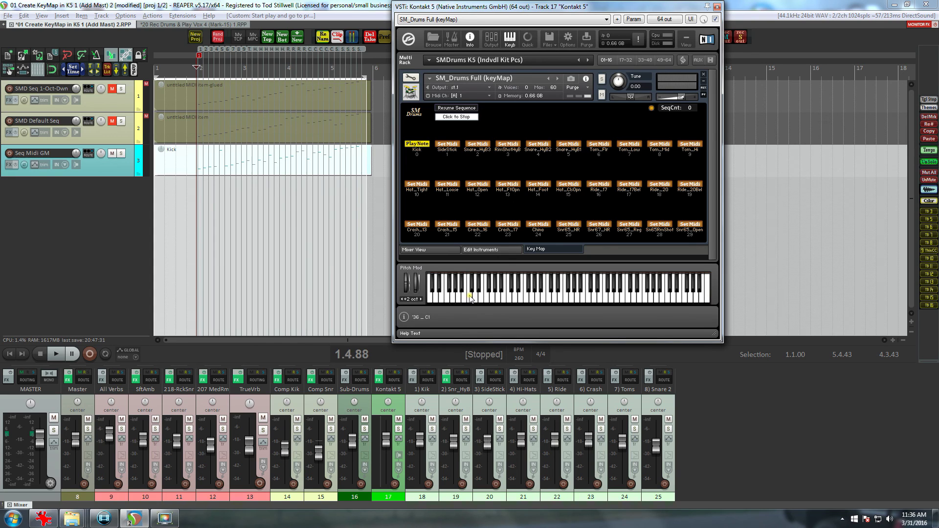
# Step: Assign notes C1, C#1, D1, D#1, E1, F1, G1, A1 and B1 to the first nine drum slots
pyautogui.click(470, 297)
pyautogui.click(472, 288)
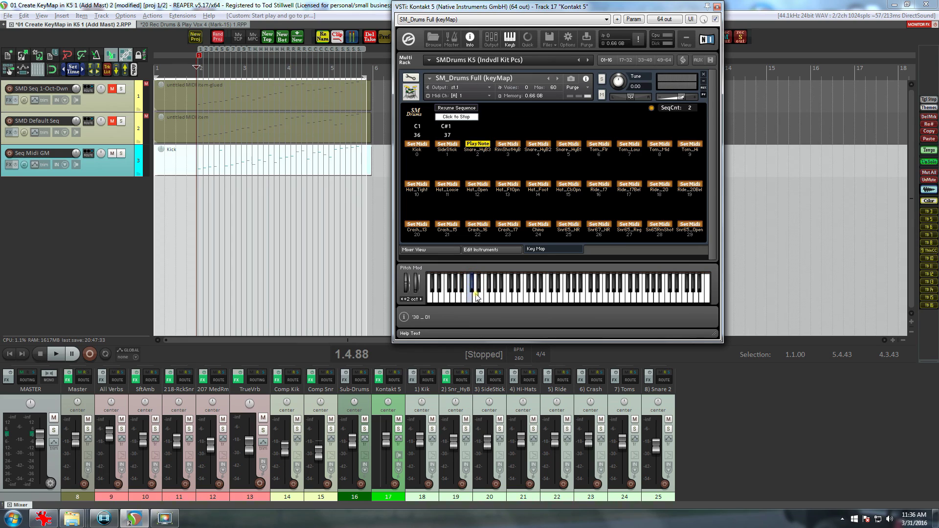
pyautogui.click(477, 295)
pyautogui.click(479, 289)
pyautogui.click(483, 296)
pyautogui.click(487, 296)
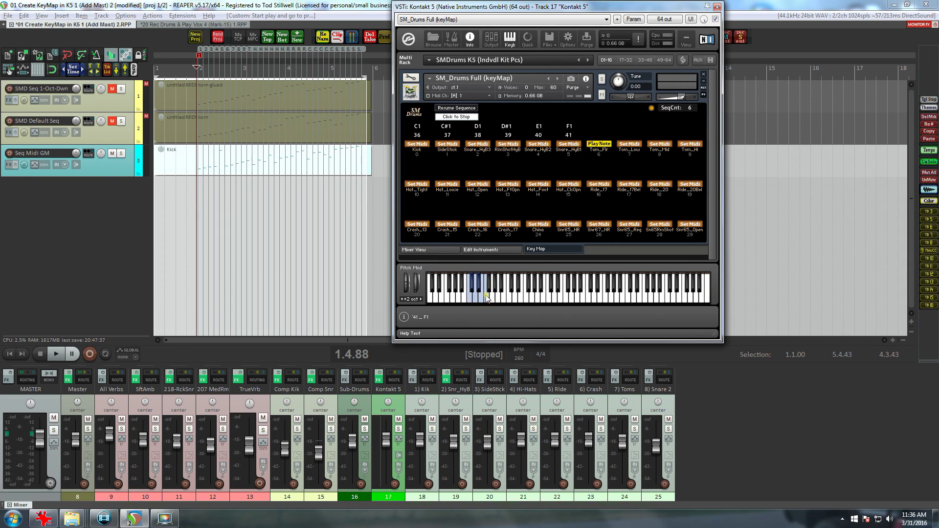
pyautogui.click(494, 297)
pyautogui.click(500, 297)
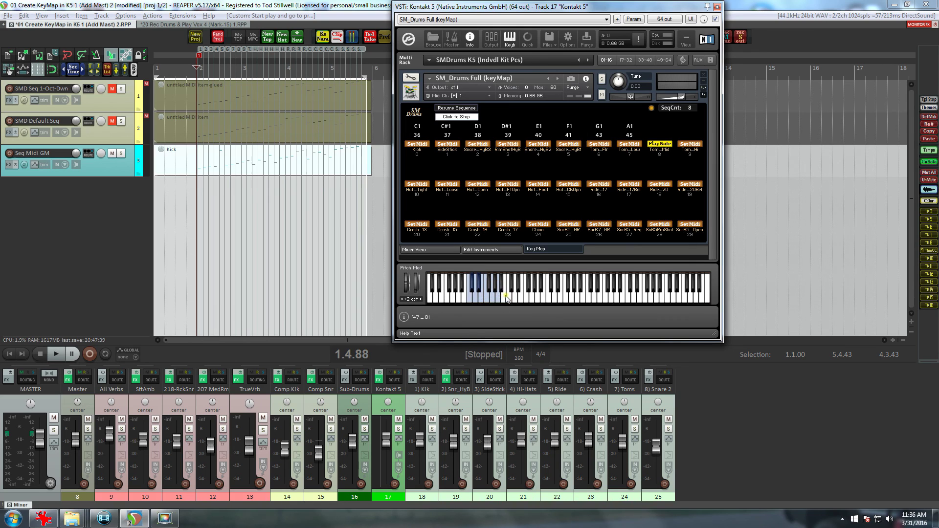
pyautogui.click(507, 298)
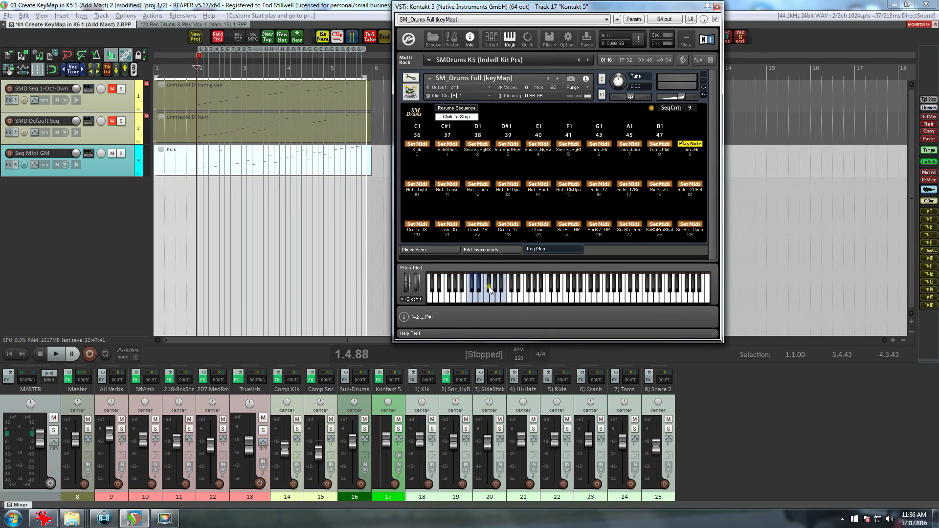